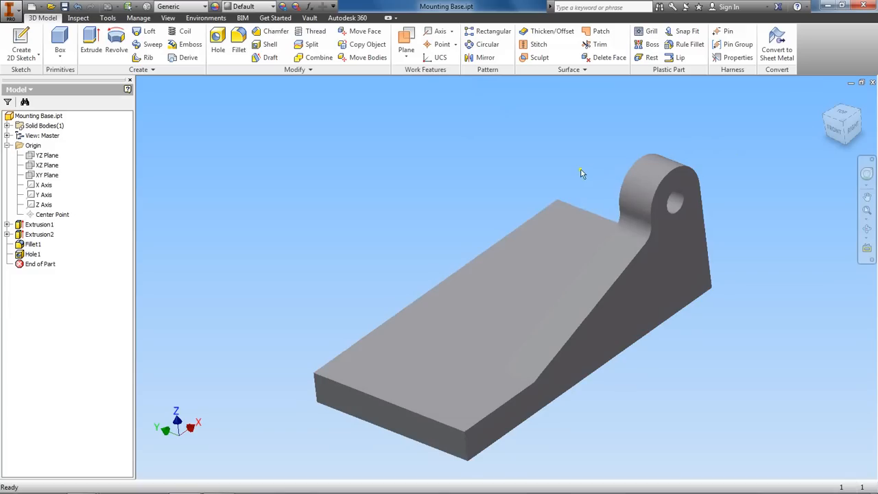
# Create a work plane midway between the upright arm's outer face and the parallel long side face of the base.
pyautogui.click(407, 59)
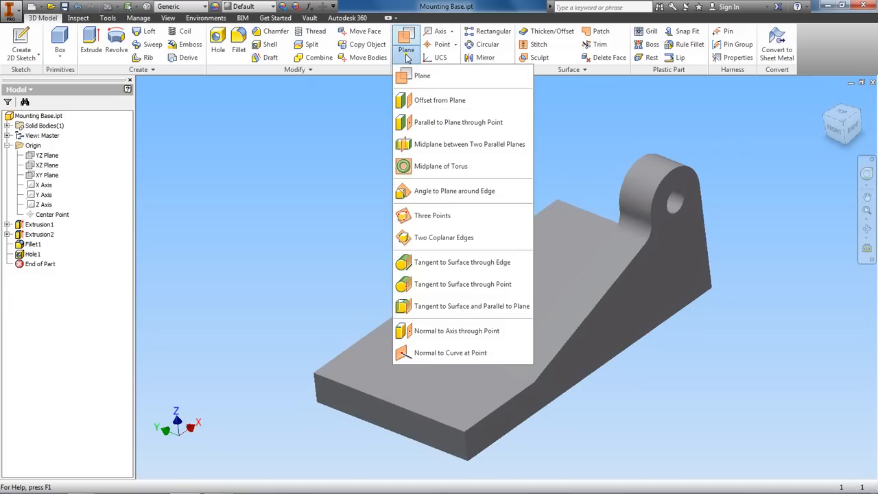
pyautogui.click(409, 143)
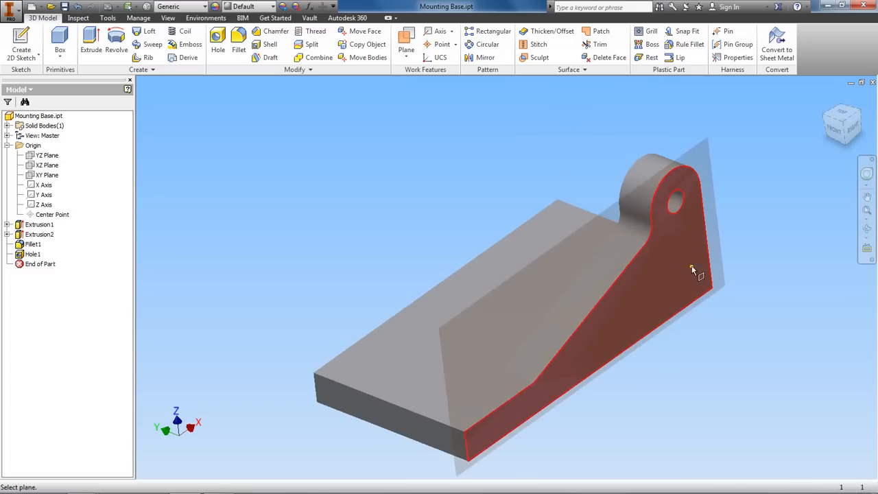
pyautogui.click(666, 268)
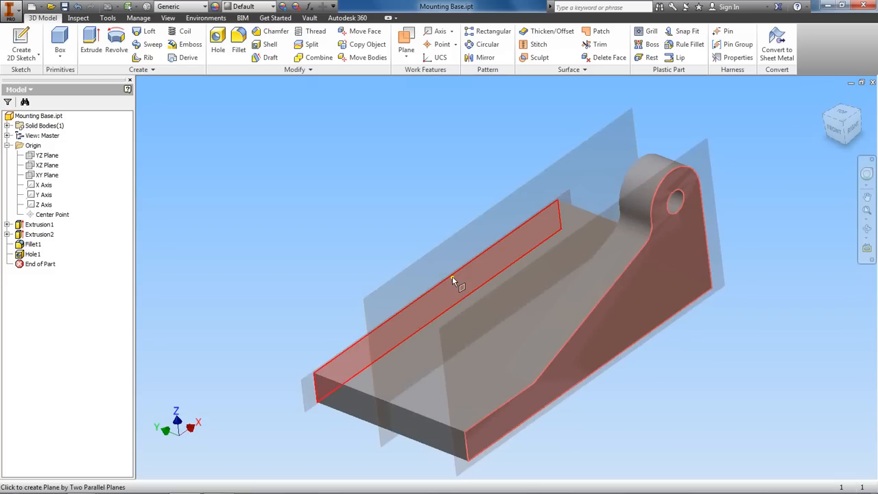
pyautogui.moveTo(452, 276); pyautogui.dragTo(458, 269, button='middle')
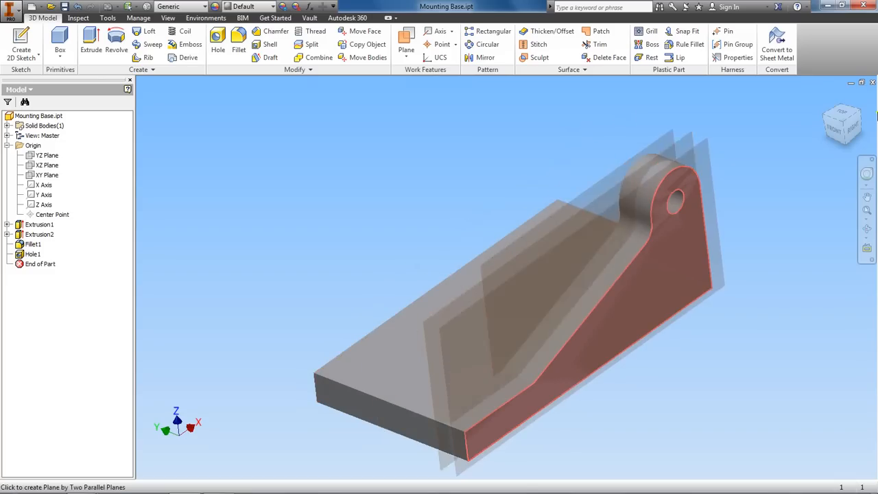
pyautogui.click(836, 132)
pyautogui.moveTo(841, 125); pyautogui.dragTo(871, 162)
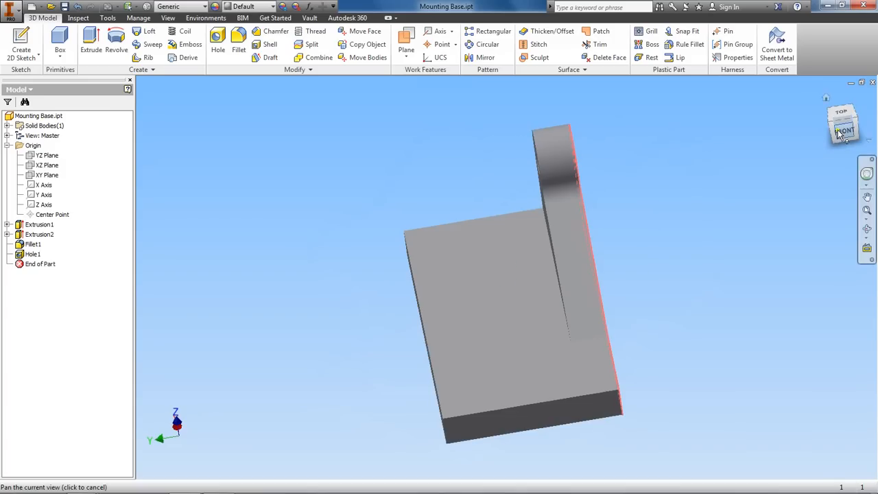
pyautogui.click(842, 131)
pyautogui.click(843, 135)
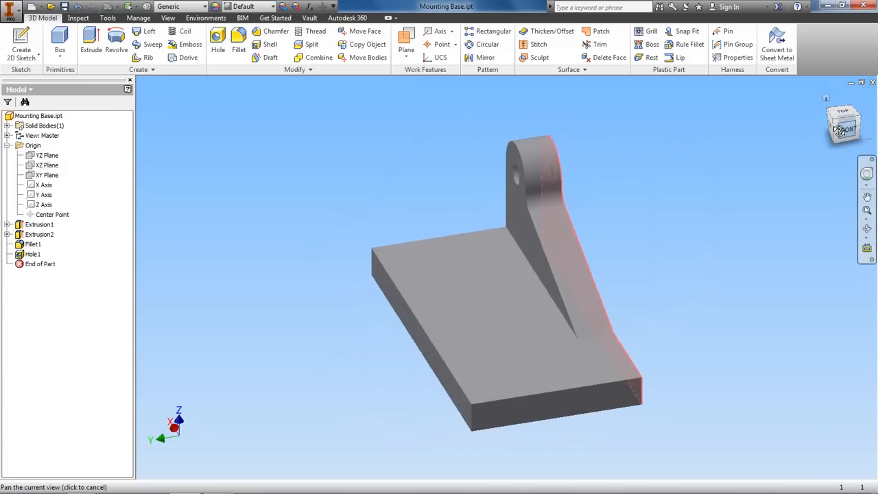
pyautogui.moveTo(841, 132); pyautogui.dragTo(874, 134)
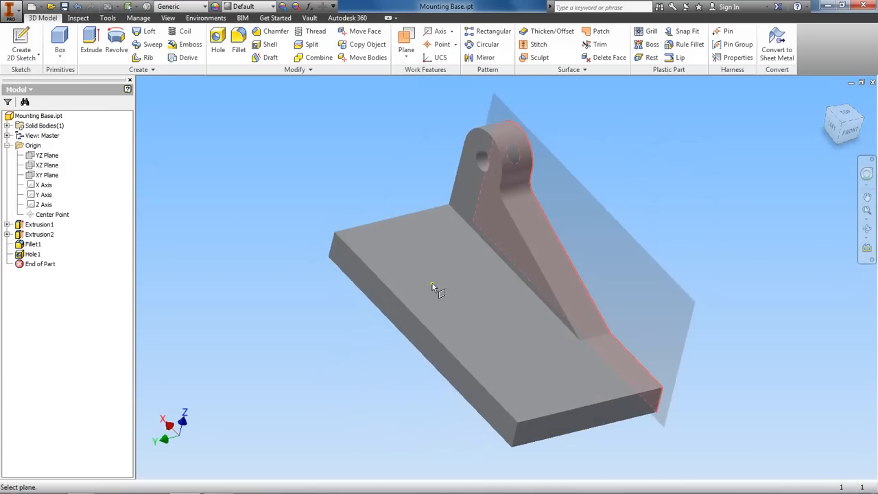
pyautogui.click(415, 335)
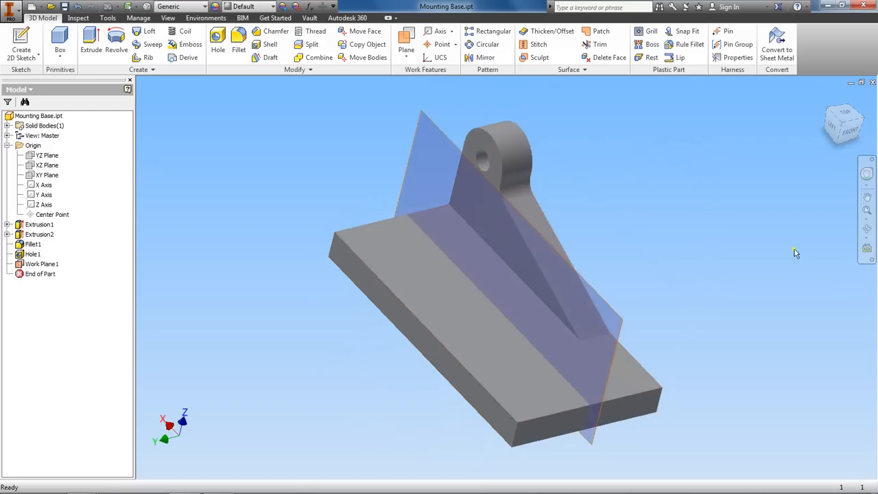
# Mirror the hole, the upright arm extrusion and its fillet about the mid-plane to form a second arm on the opposite side.
pyautogui.click(853, 128)
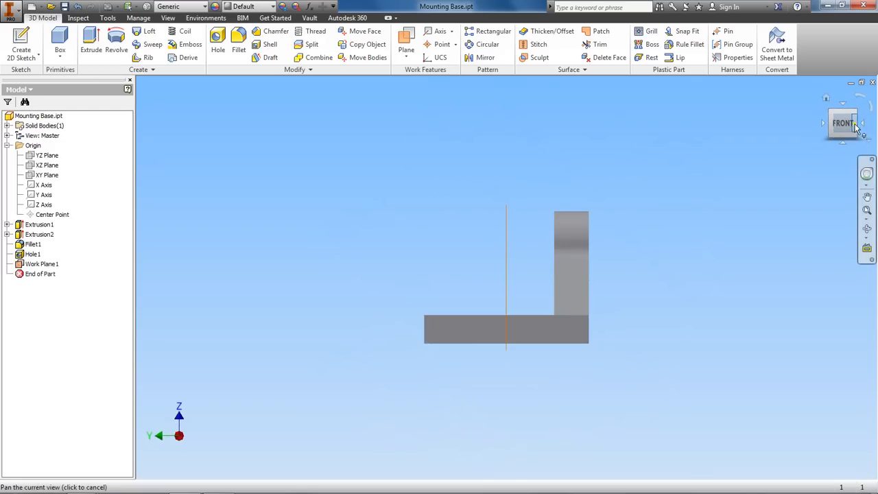
pyautogui.moveTo(849, 126); pyautogui.dragTo(801, 139)
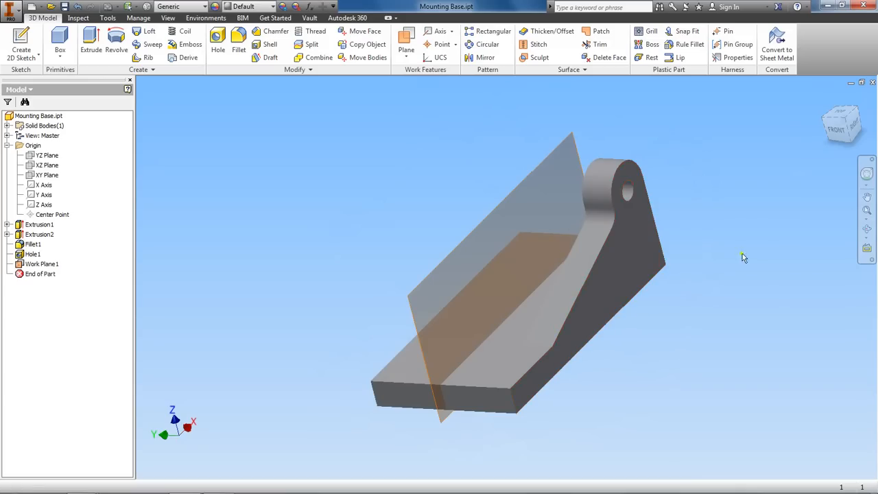
pyautogui.click(853, 134)
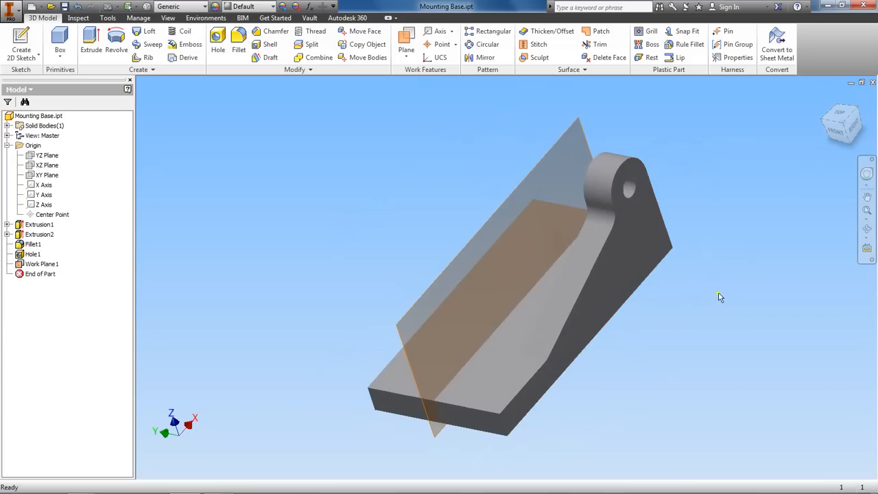
pyautogui.click(480, 59)
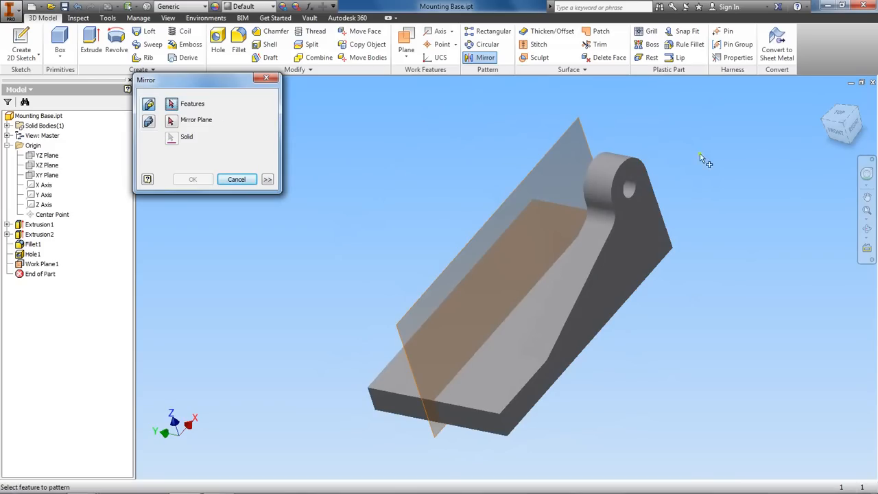
pyautogui.click(630, 187)
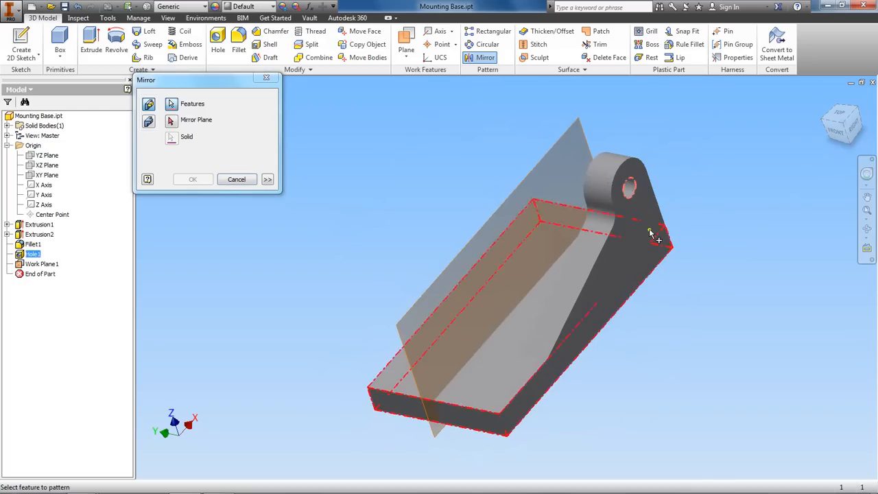
pyautogui.click(615, 210)
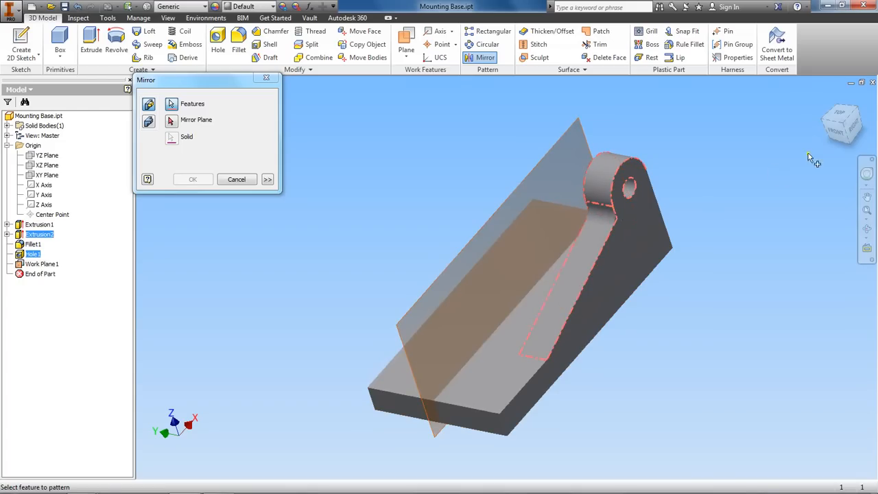
pyautogui.moveTo(850, 130)
pyautogui.mouseDown()
pyautogui.moveTo(796, 151)
pyautogui.moveTo(795, 166)
pyautogui.mouseUp()
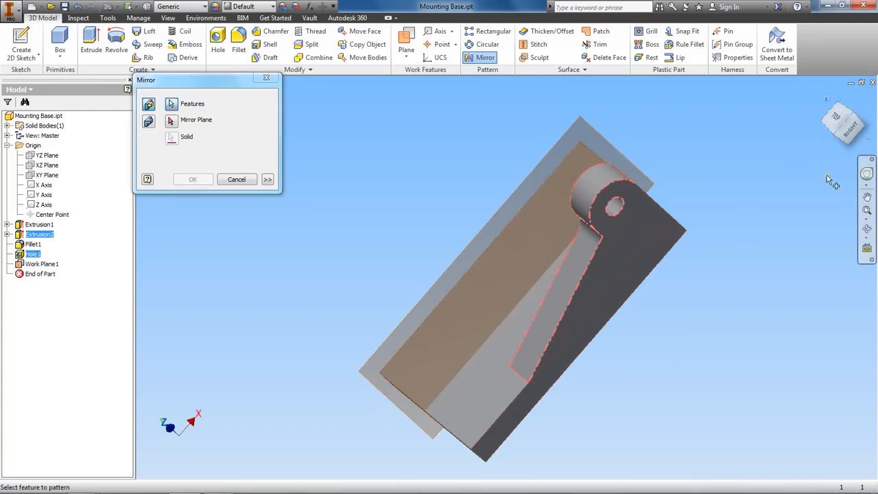
pyautogui.click(851, 125)
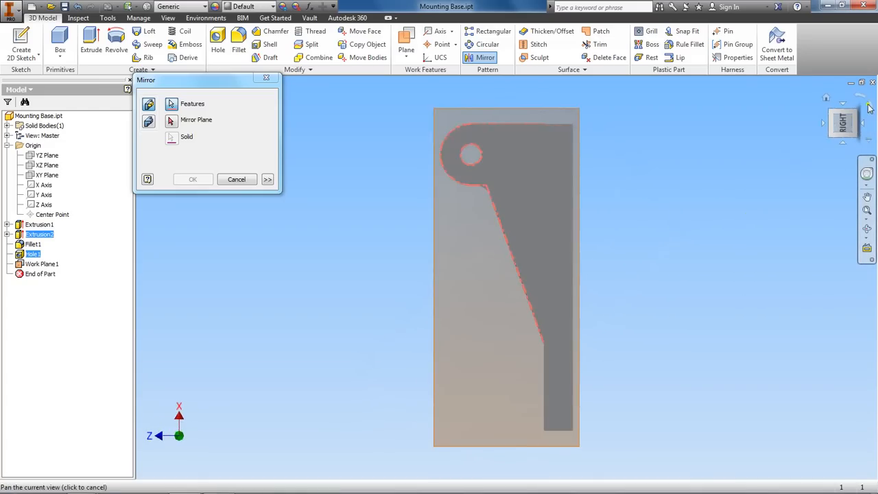
pyautogui.click(853, 123)
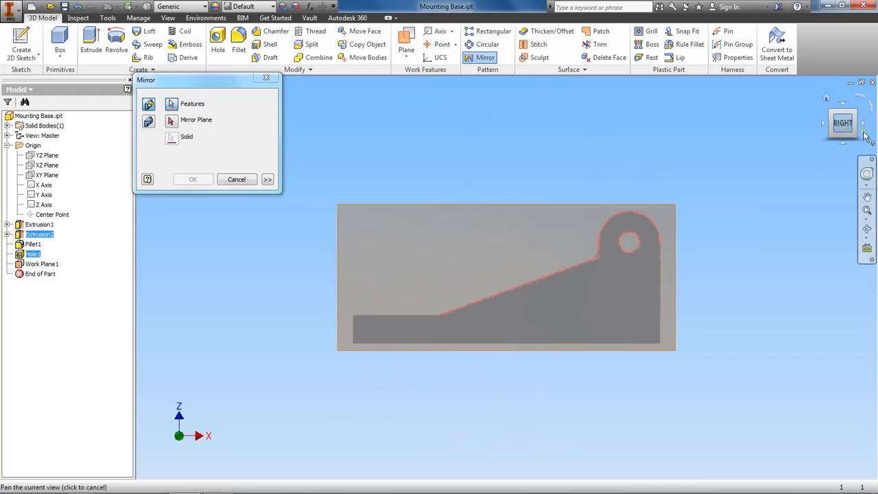
pyautogui.moveTo(853, 130); pyautogui.dragTo(873, 146)
pyautogui.click(839, 128)
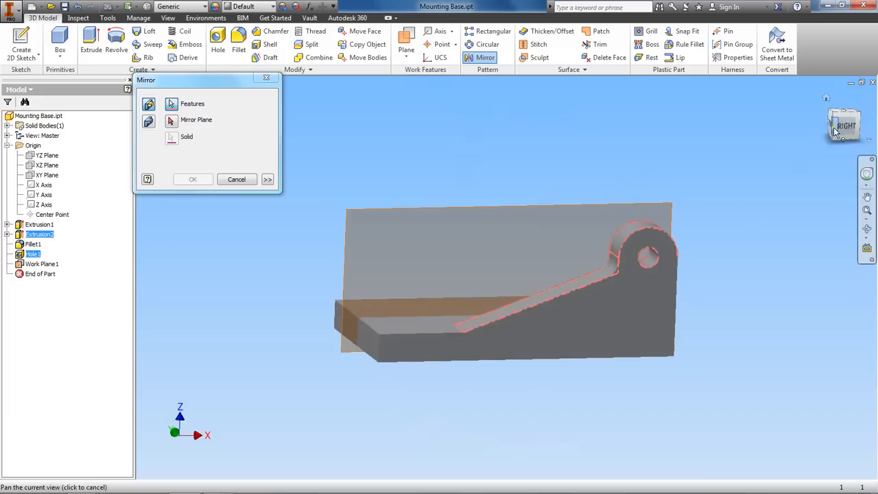
pyautogui.rightClick(534, 243)
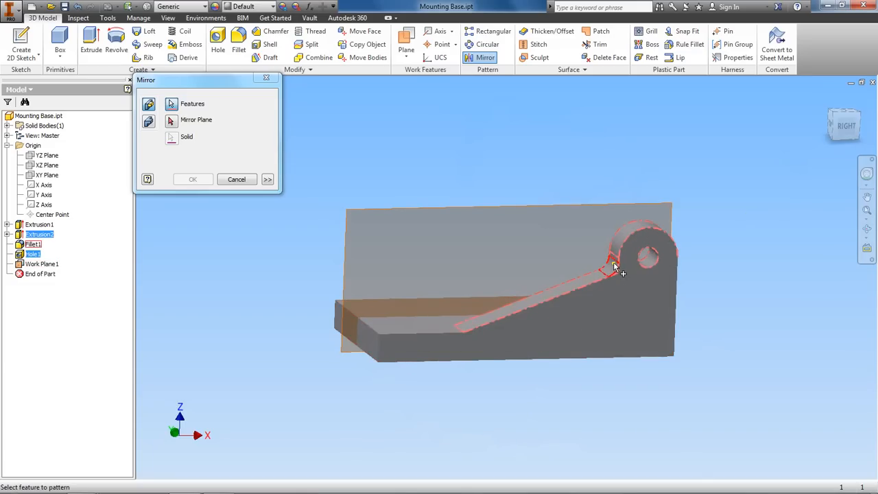
pyautogui.click(615, 266)
pyautogui.click(171, 121)
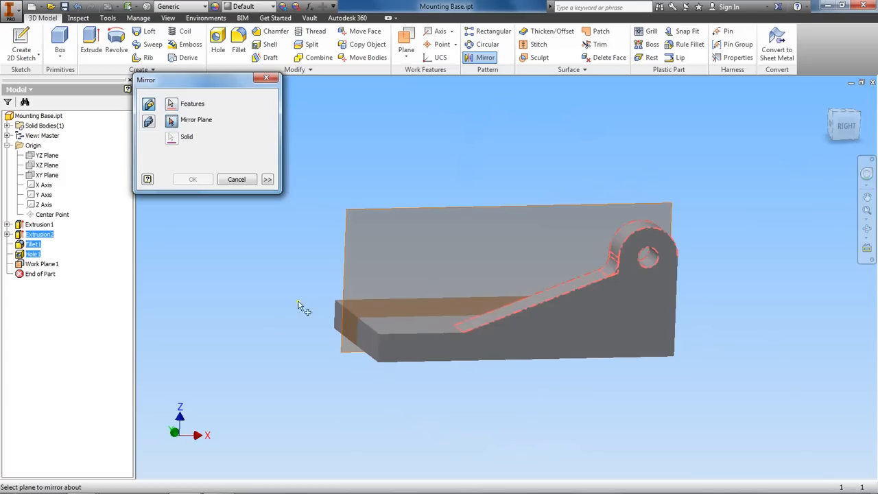
pyautogui.click(362, 229)
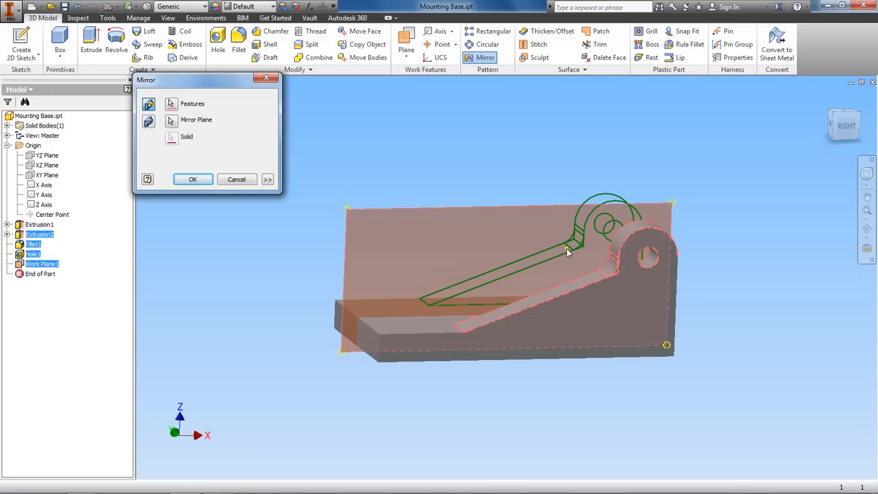
pyautogui.click(194, 180)
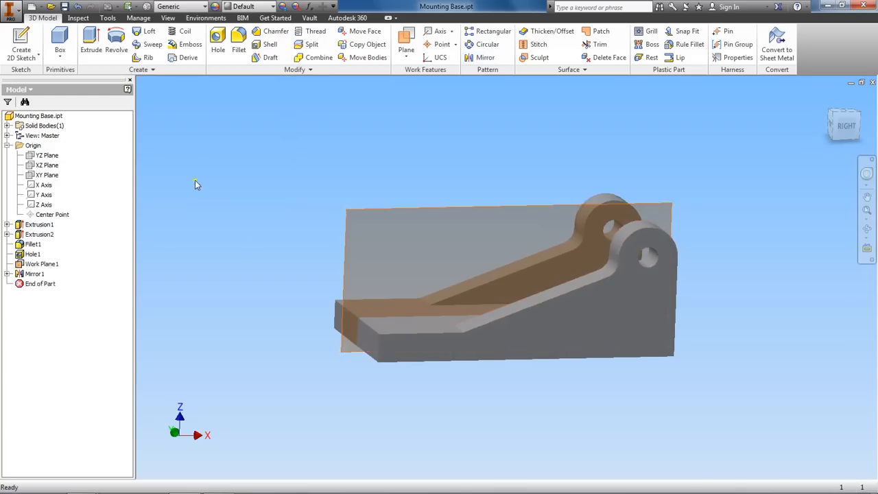
# Check the Mounting Base reference drawing in Adobe Reader, return to the Inventor model and hide the mid-plane work plane.
pyautogui.click(832, 128)
pyautogui.click(827, 100)
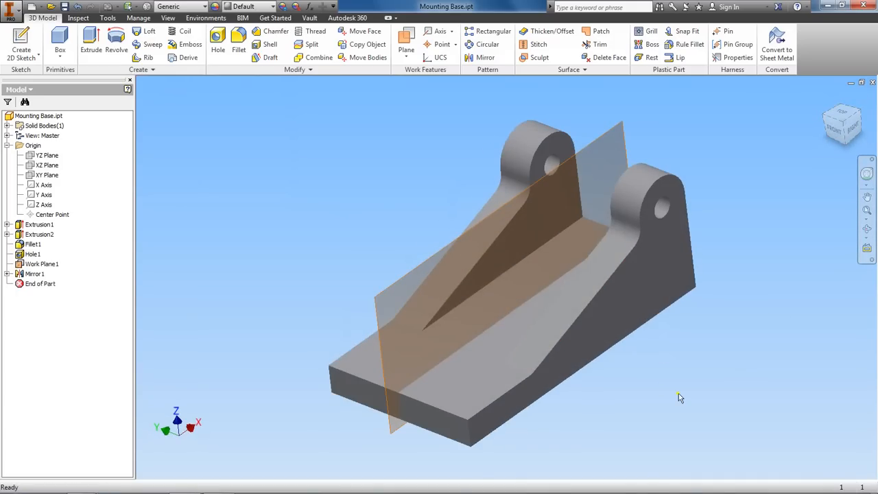
pyautogui.hotkey('alt', 'Tab')
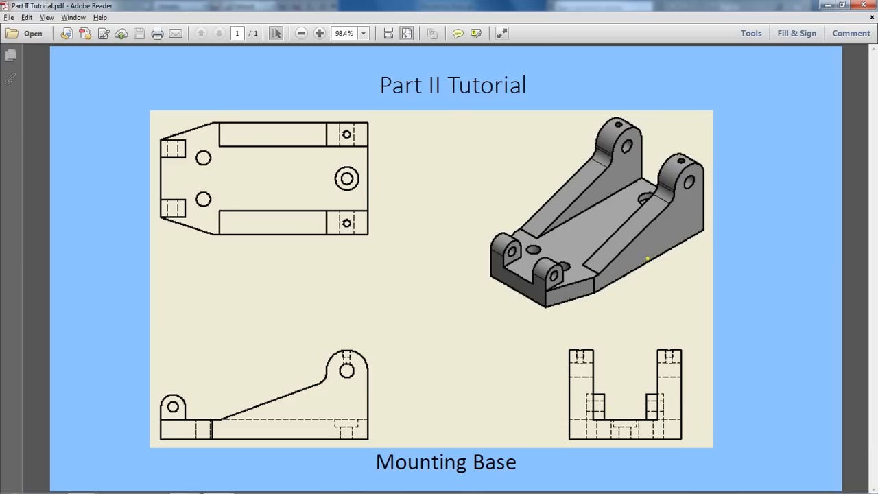
pyautogui.hotkey('alt', 'Tab')
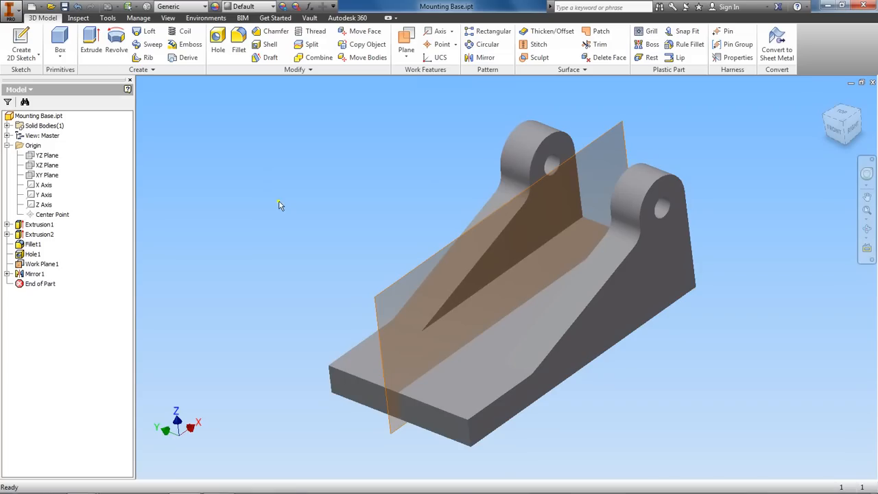
pyautogui.rightClick(300, 171)
pyautogui.click(300, 173)
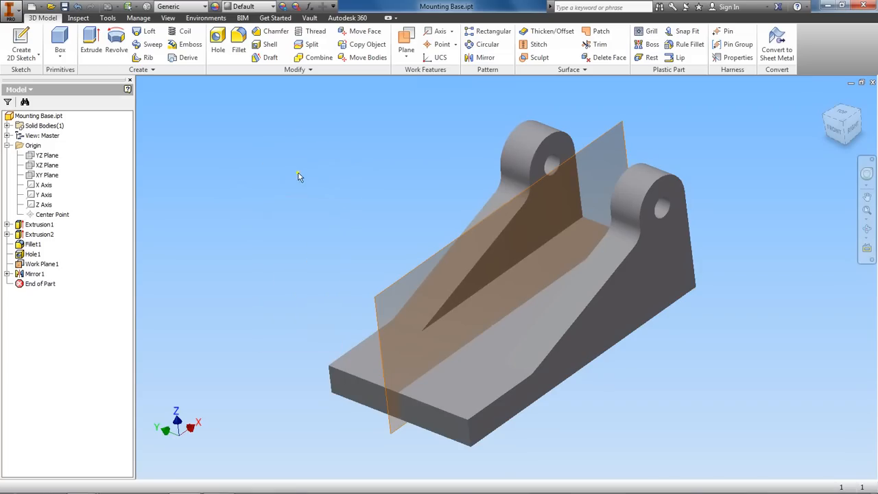
pyautogui.rightClick(31, 266)
pyautogui.click(54, 345)
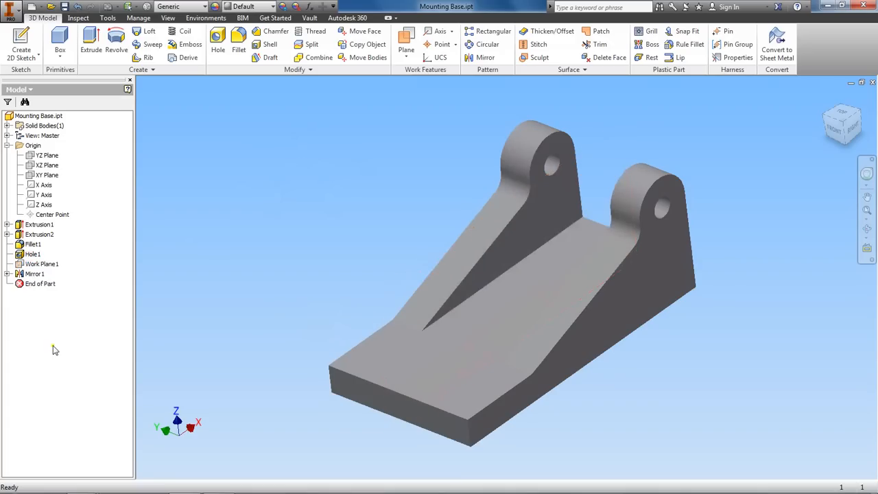